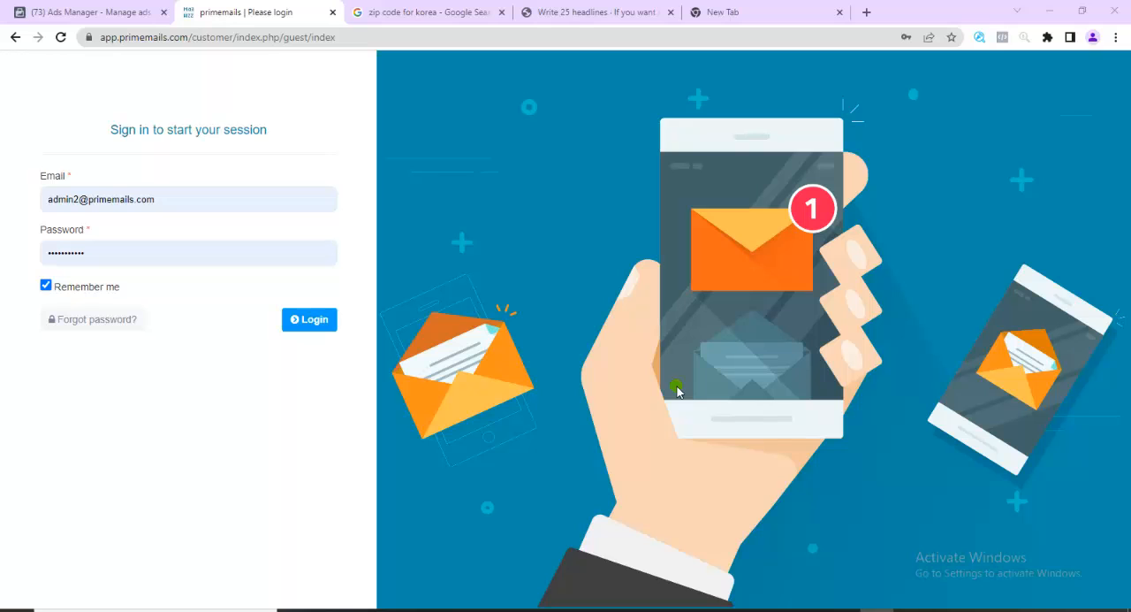
Sign in to the customer account with the saved credentials and close the welcome tour for now
click(316, 321)
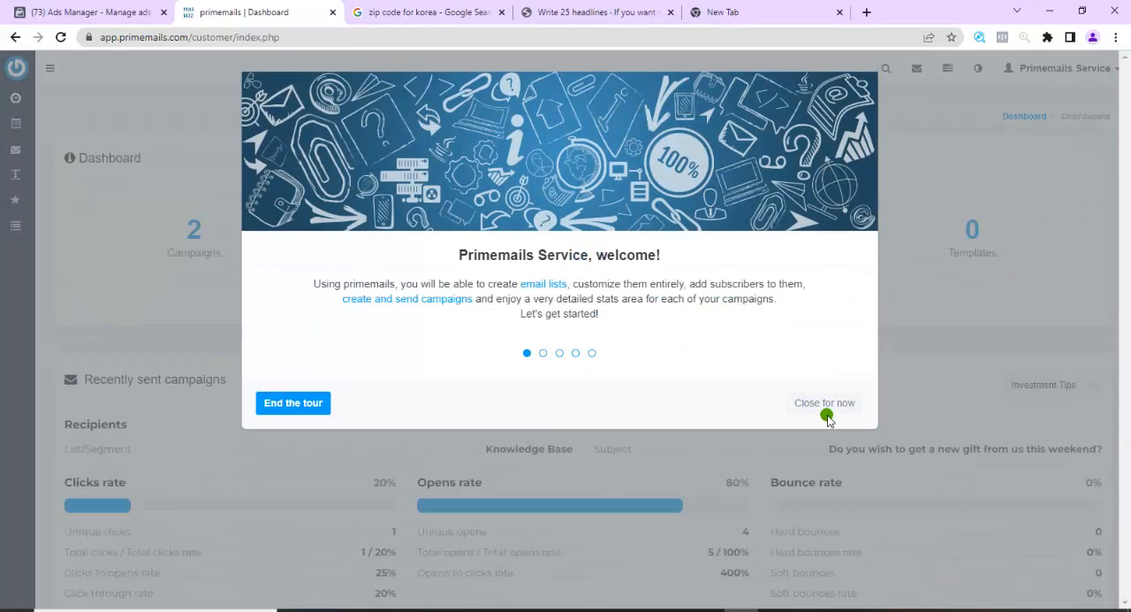
click(827, 403)
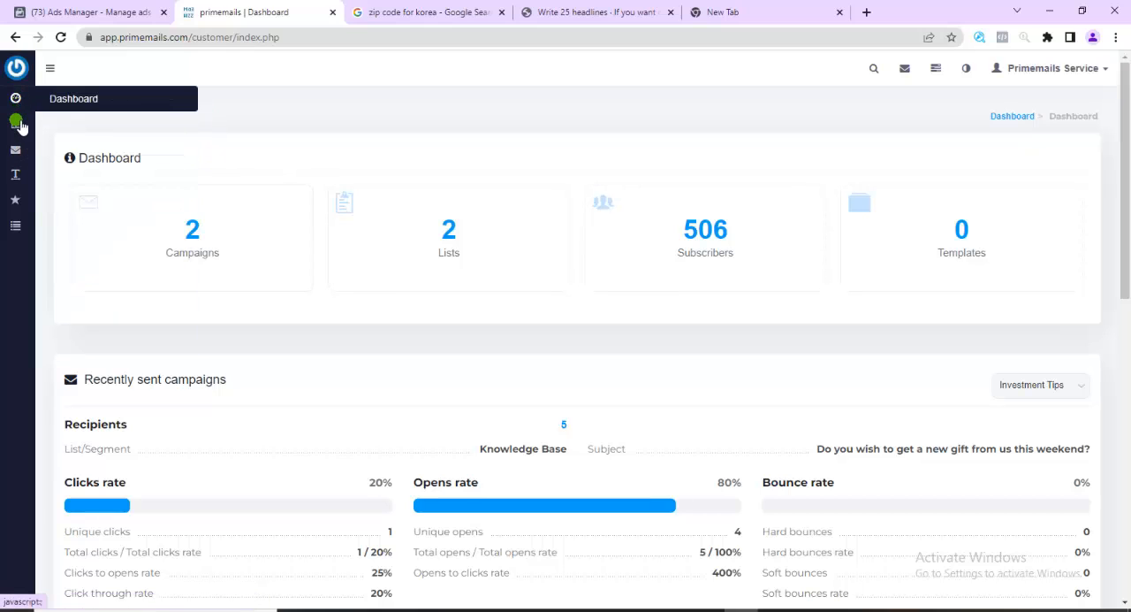
Go to the email lists overview and start creating a new list
mouse_move(20, 129)
mouse_move(18, 156)
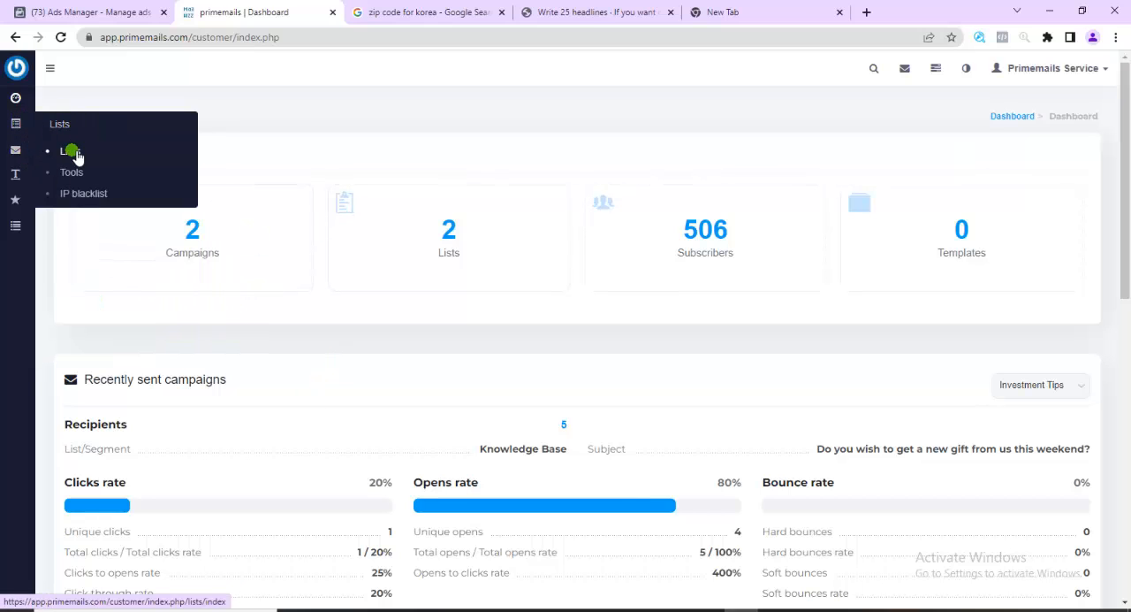
click(76, 155)
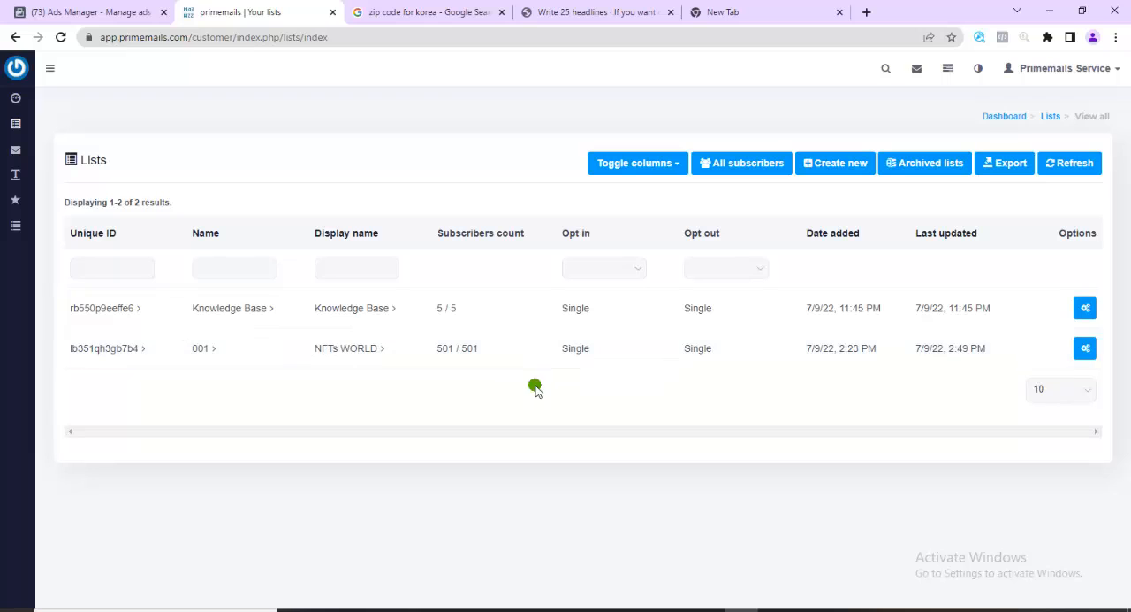
click(835, 164)
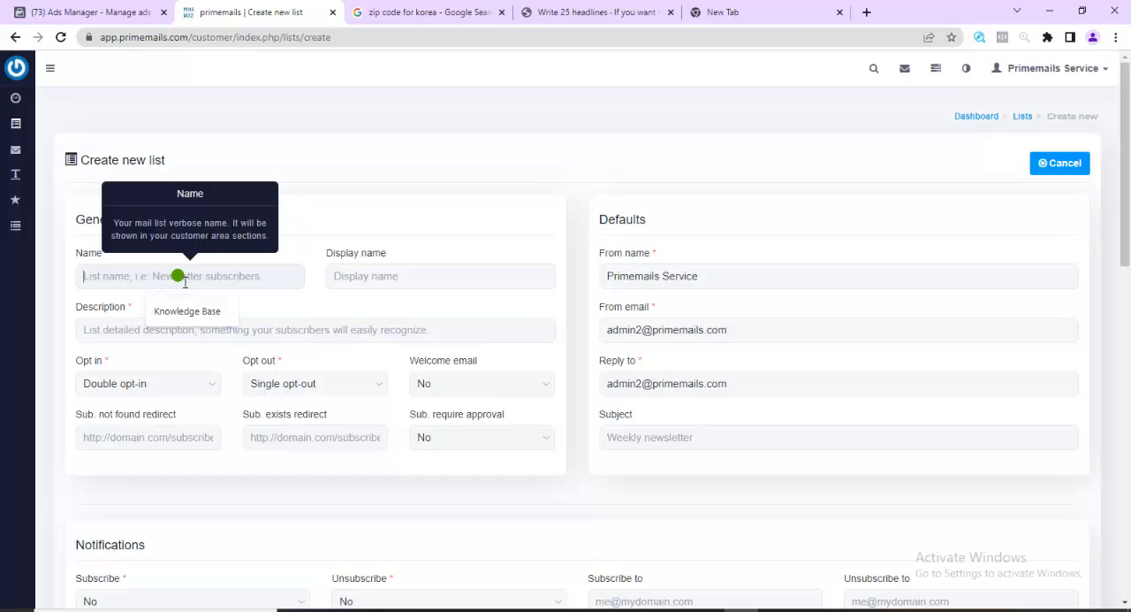
Name the new list "Sunday Service" and describe it as "Sermon"
text(Sunday)
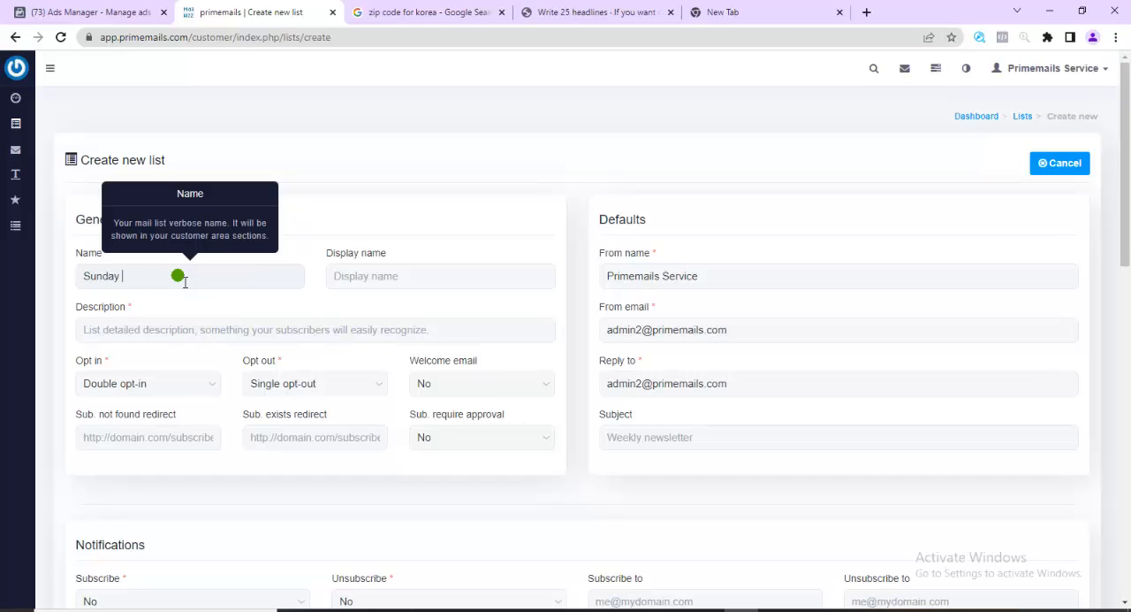
text( Service)
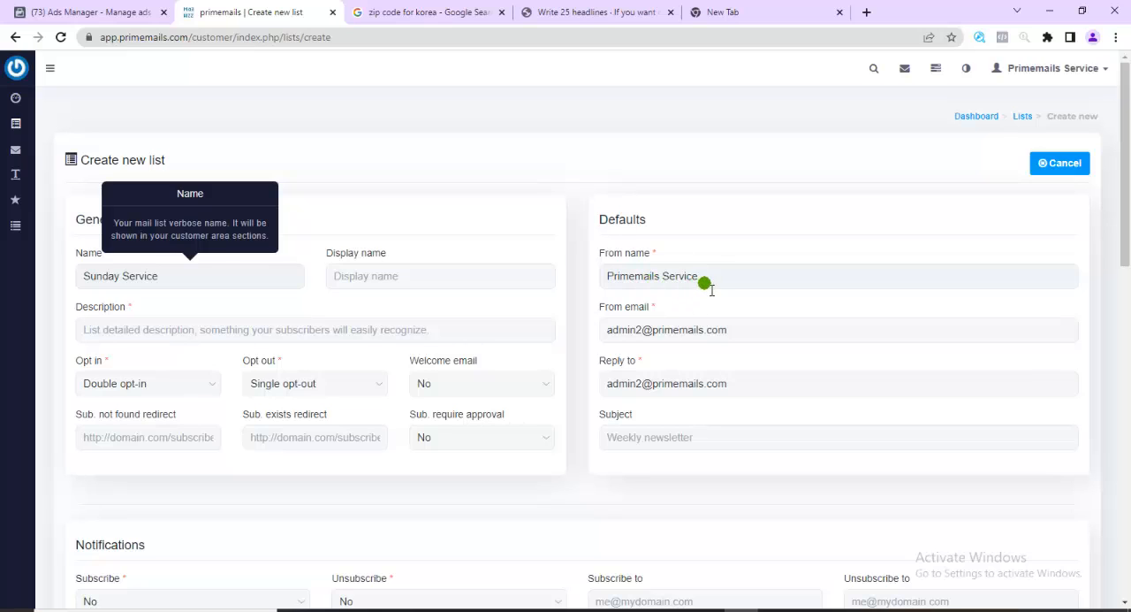
click(218, 334)
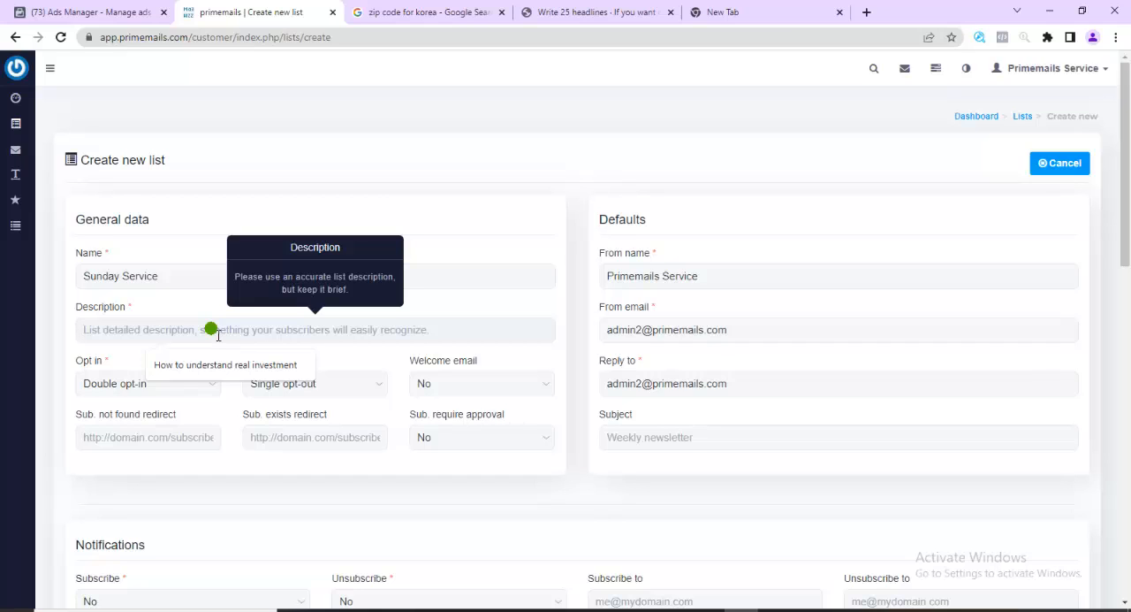
text(Sermon)
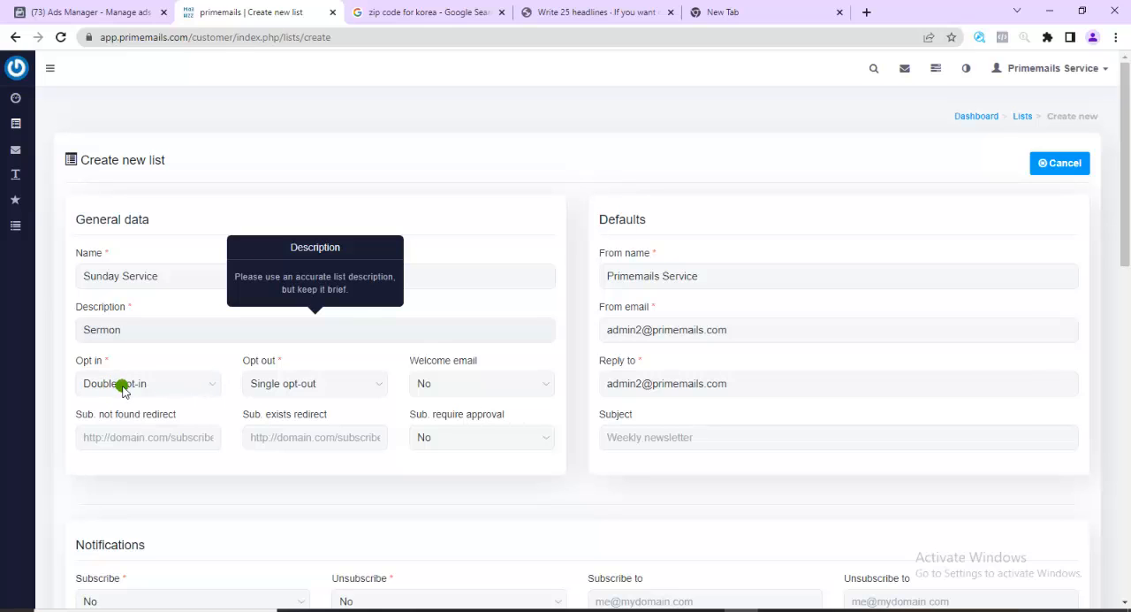
Set the list's opt-in to Single opt-in and remove the digit 2 from the From email address
click(210, 387)
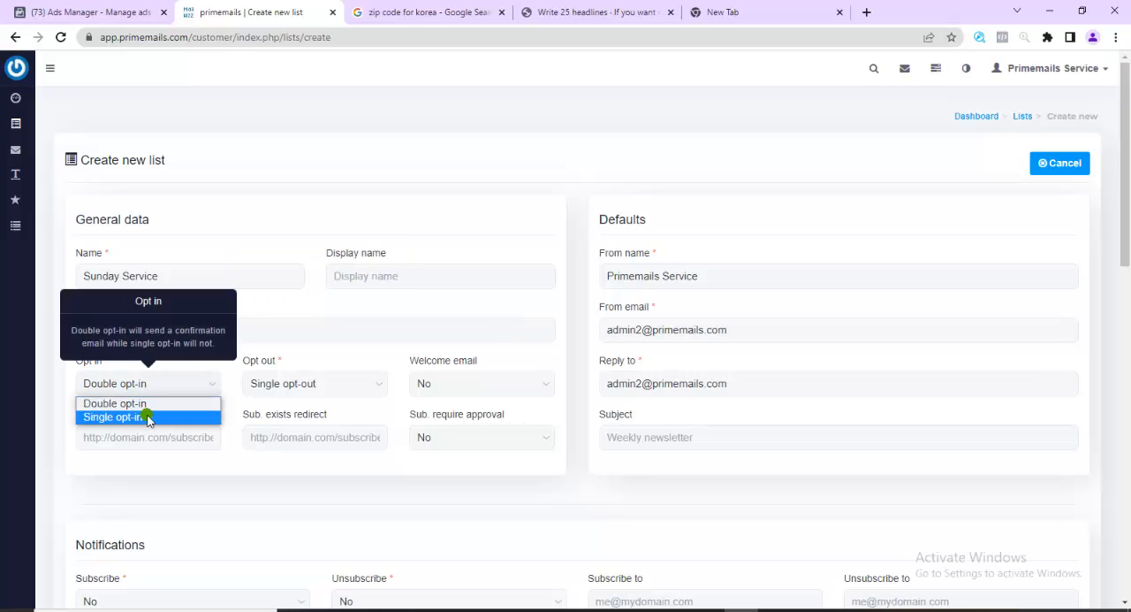
click(148, 417)
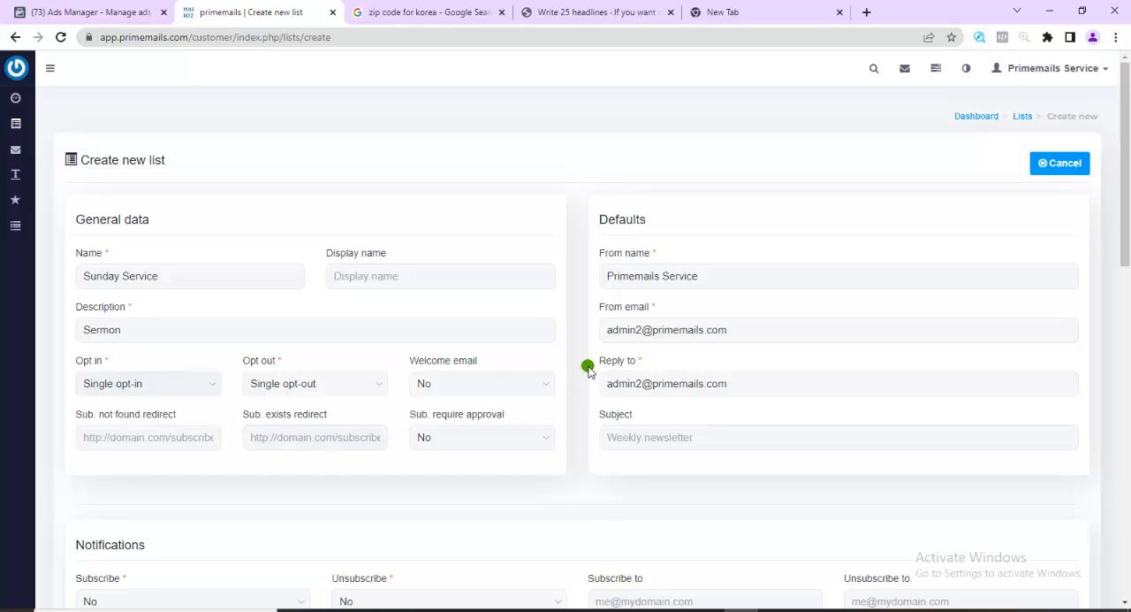
click(648, 332)
key(BackSpace)
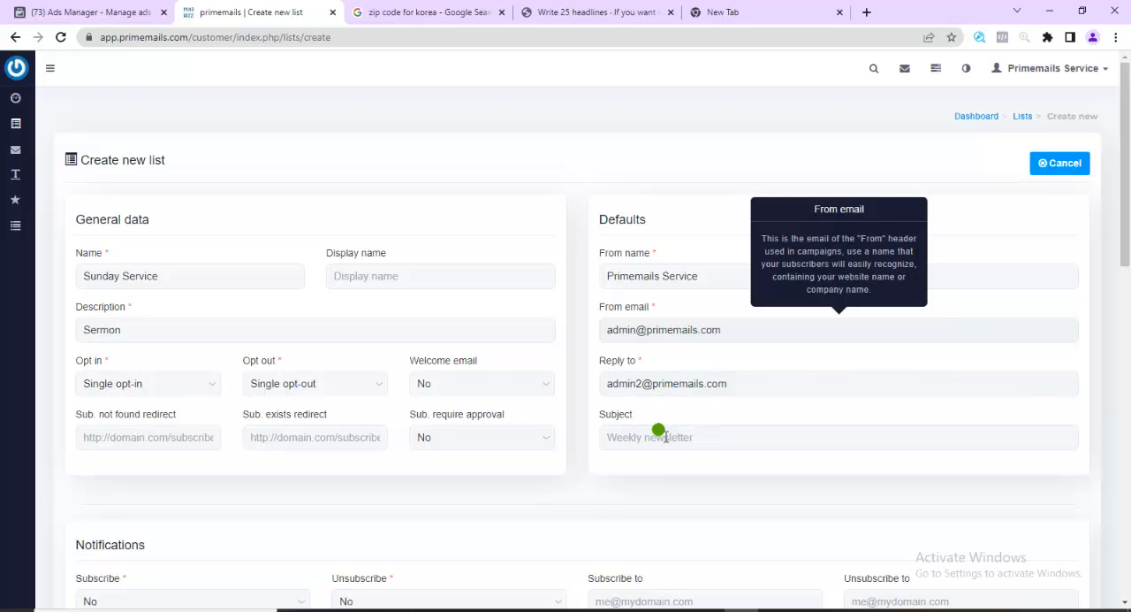
Set both the Subscribe and Unsubscribe notifications to Yes
scroll(453, 434, down, 3)
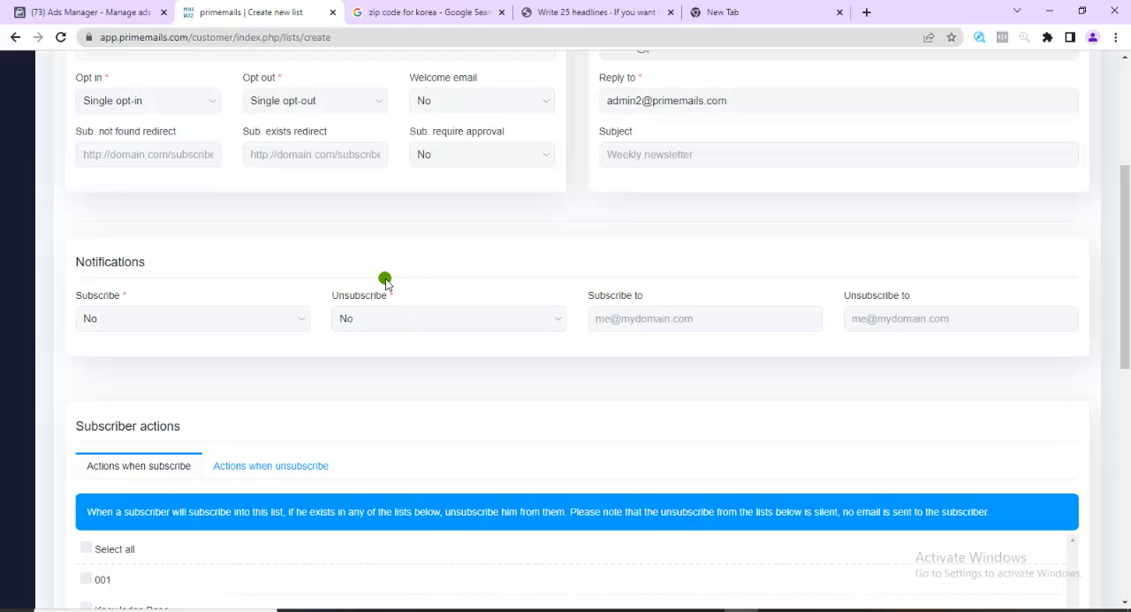
click(303, 320)
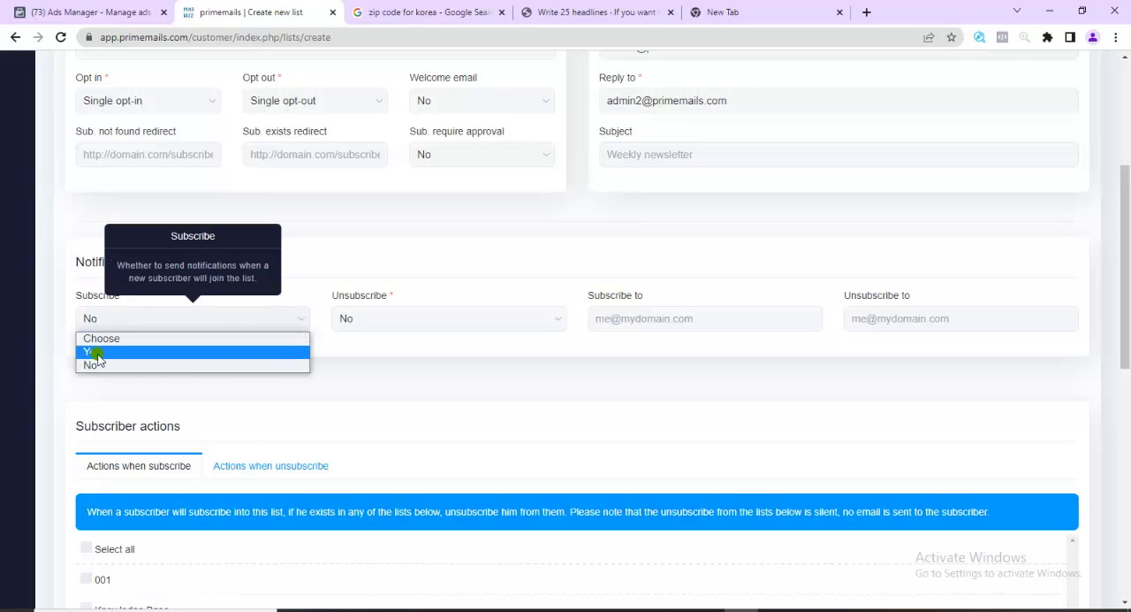
click(96, 354)
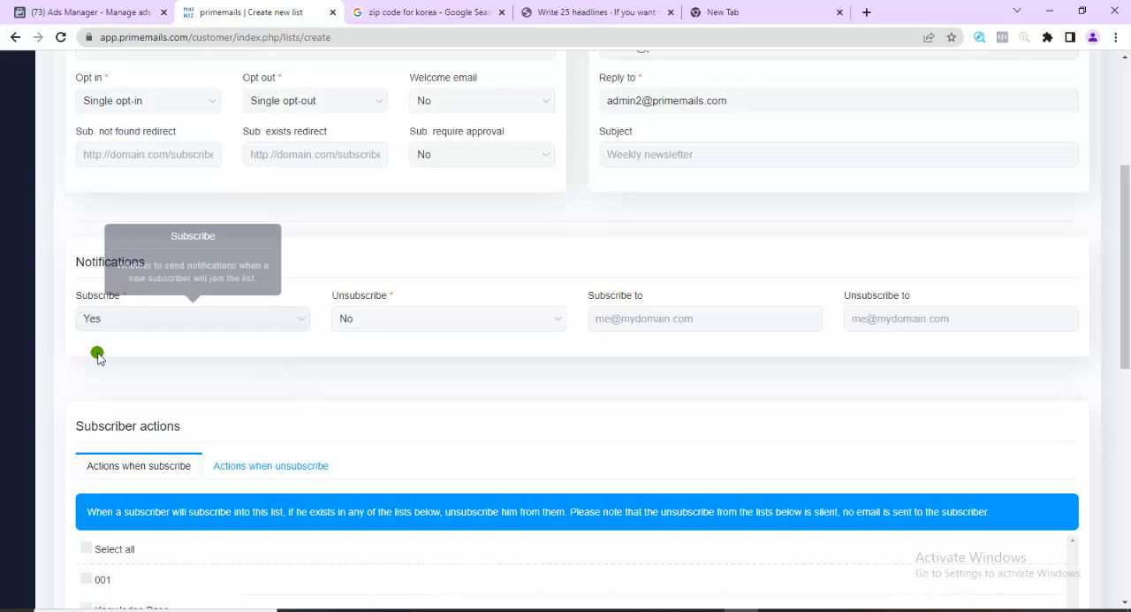
click(391, 318)
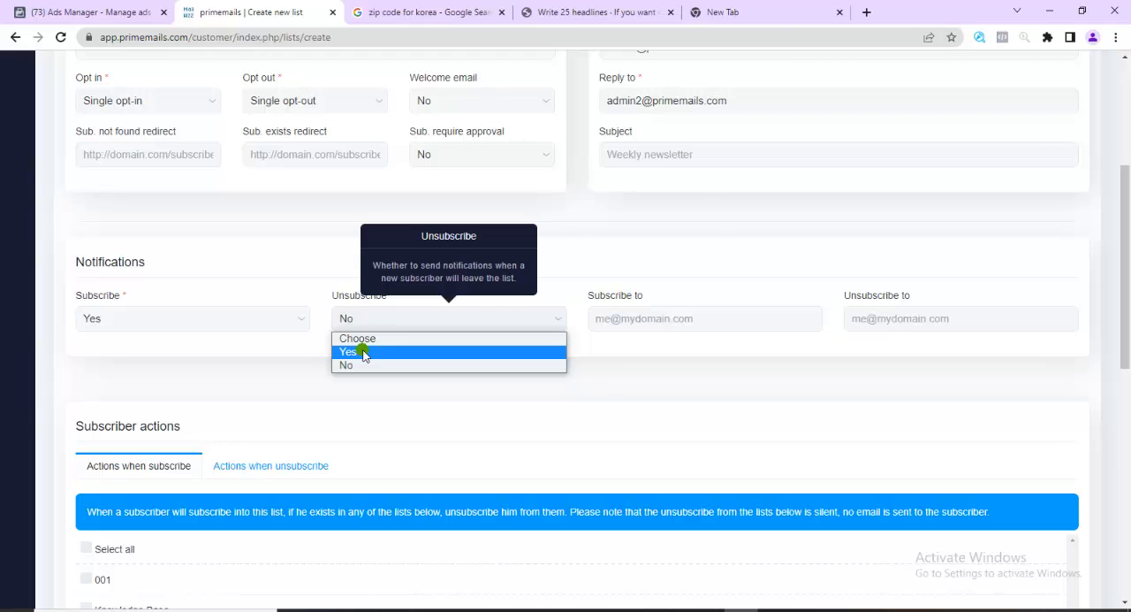
click(363, 352)
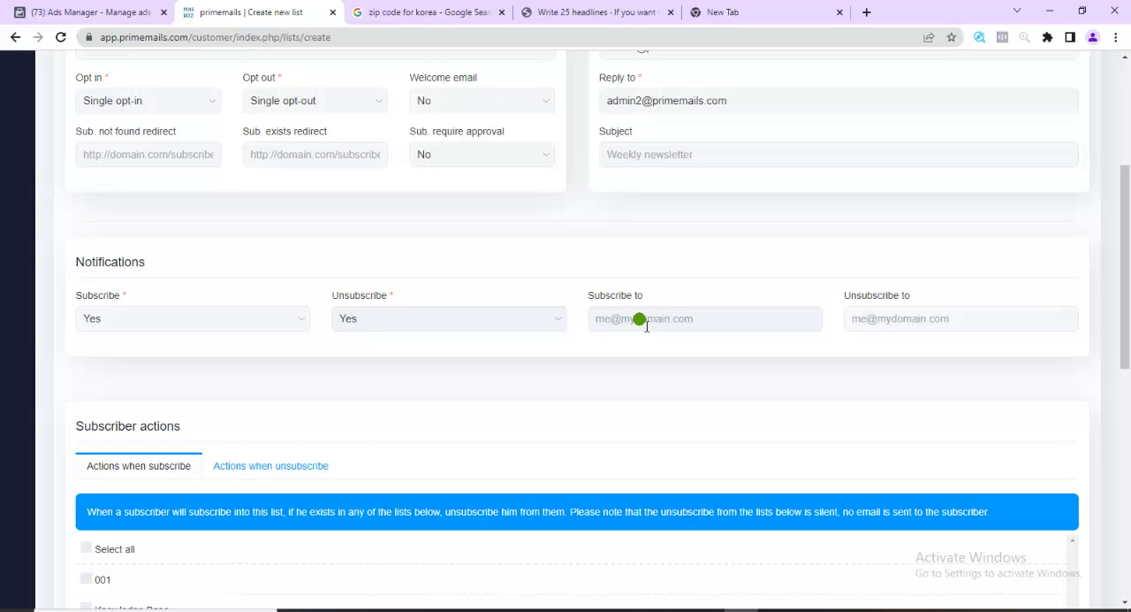
In the company details, enter "Primax" as the company name and choose Australia as the country
scroll(732, 262, up, 2)
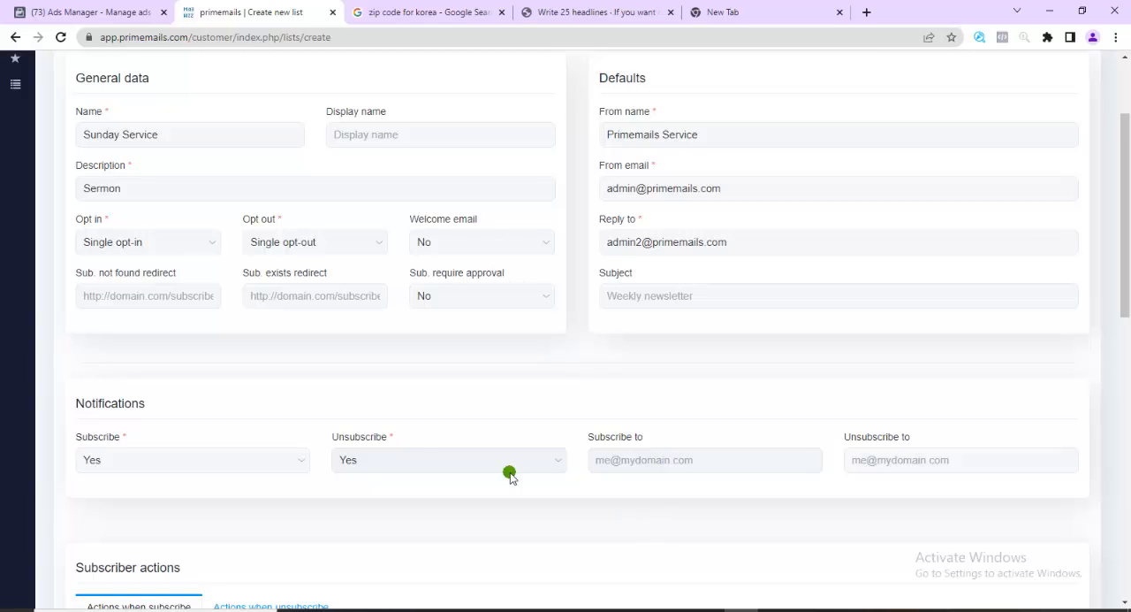
scroll(510, 470, down, 3)
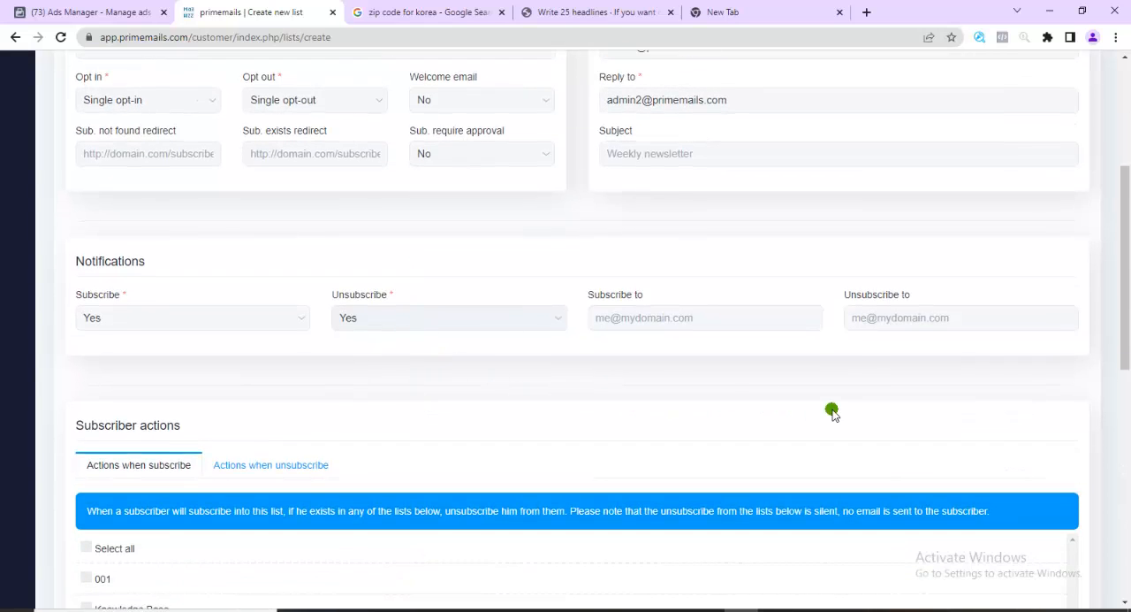
scroll(834, 409, down, 5)
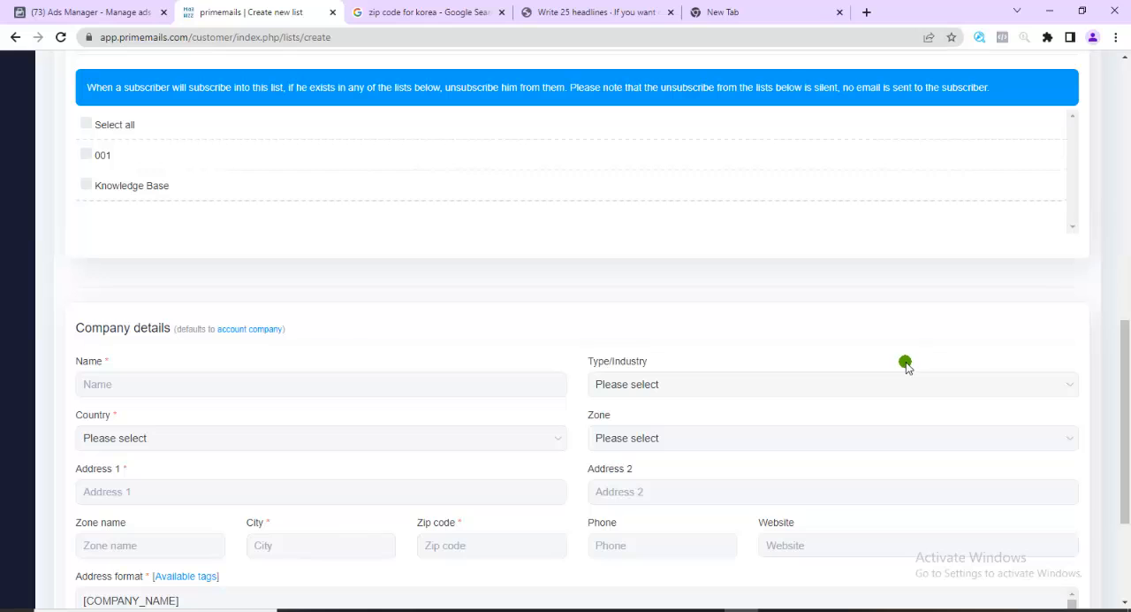
scroll(513, 324, down, 1)
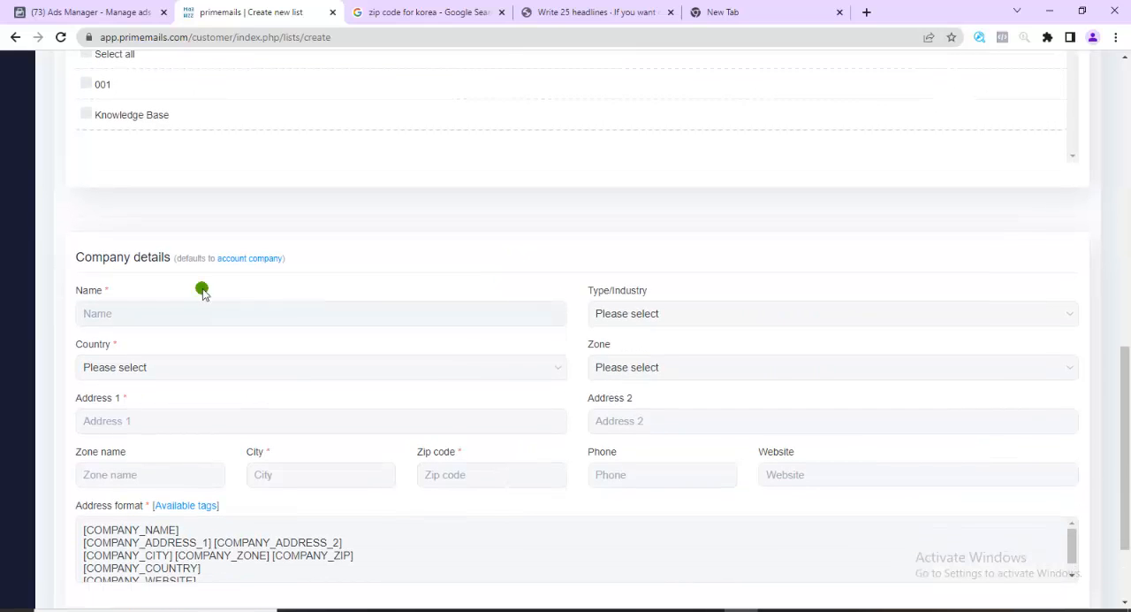
click(142, 322)
click(177, 350)
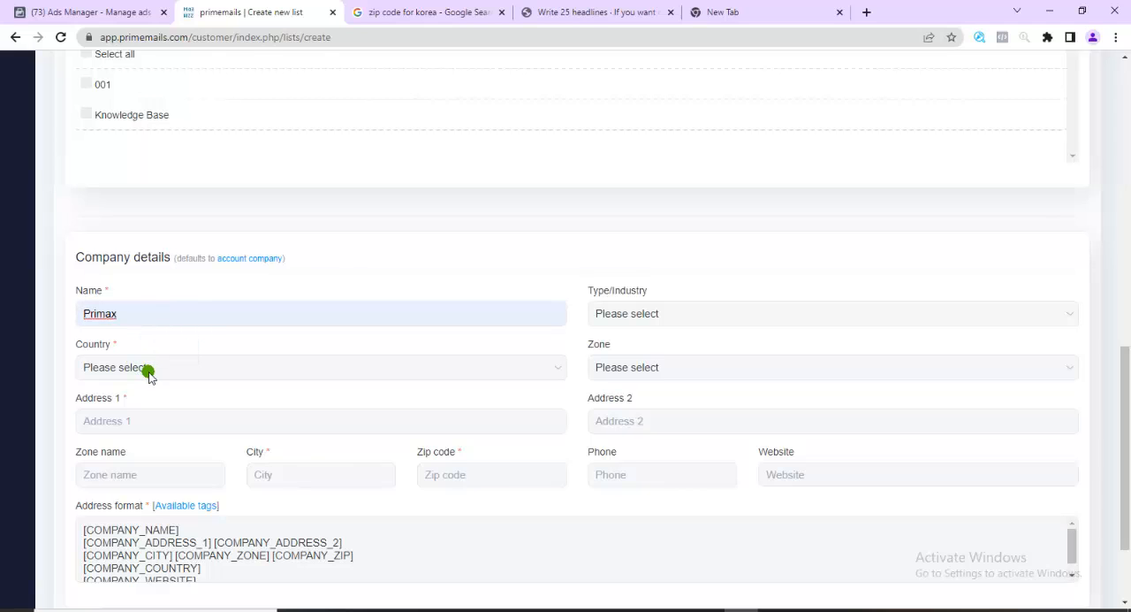
click(155, 367)
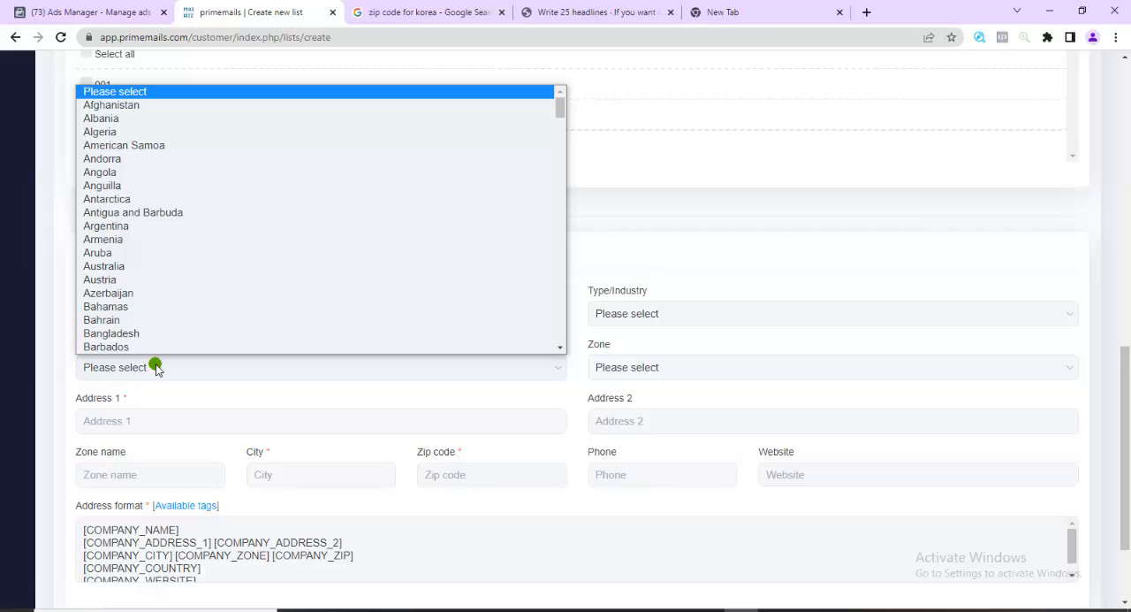
click(124, 267)
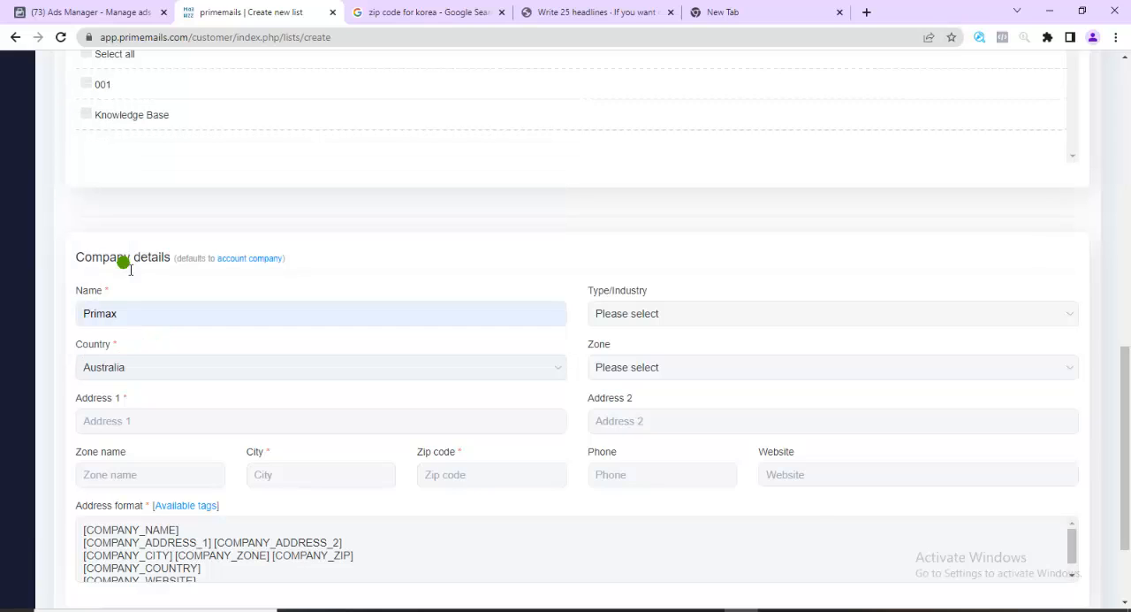
Fill in the company's first address line, city and zip code with the previously saved entries
click(135, 424)
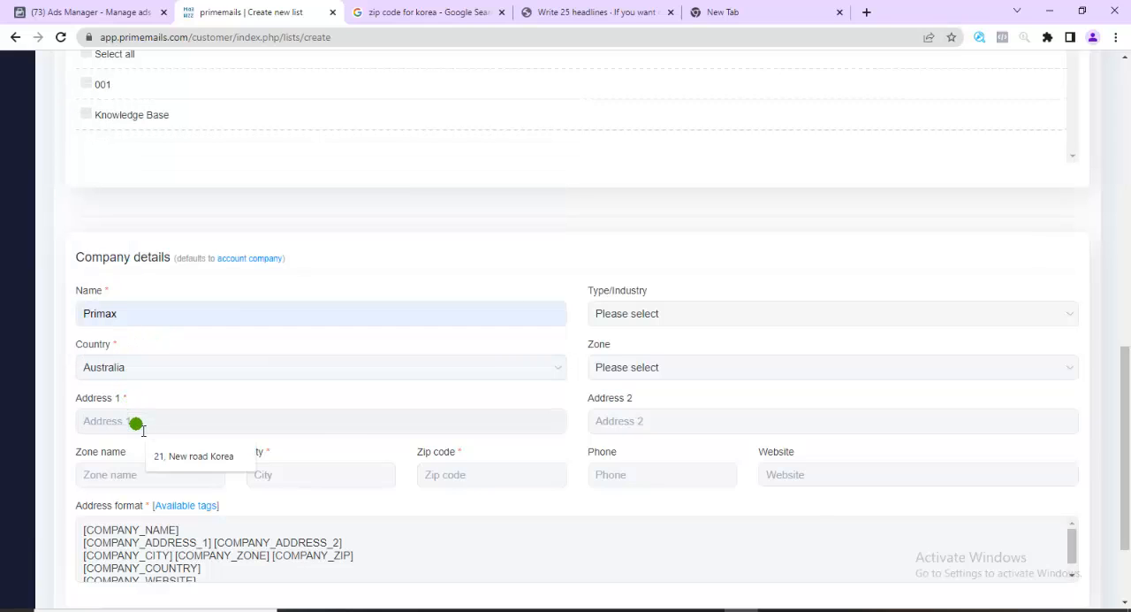
click(189, 457)
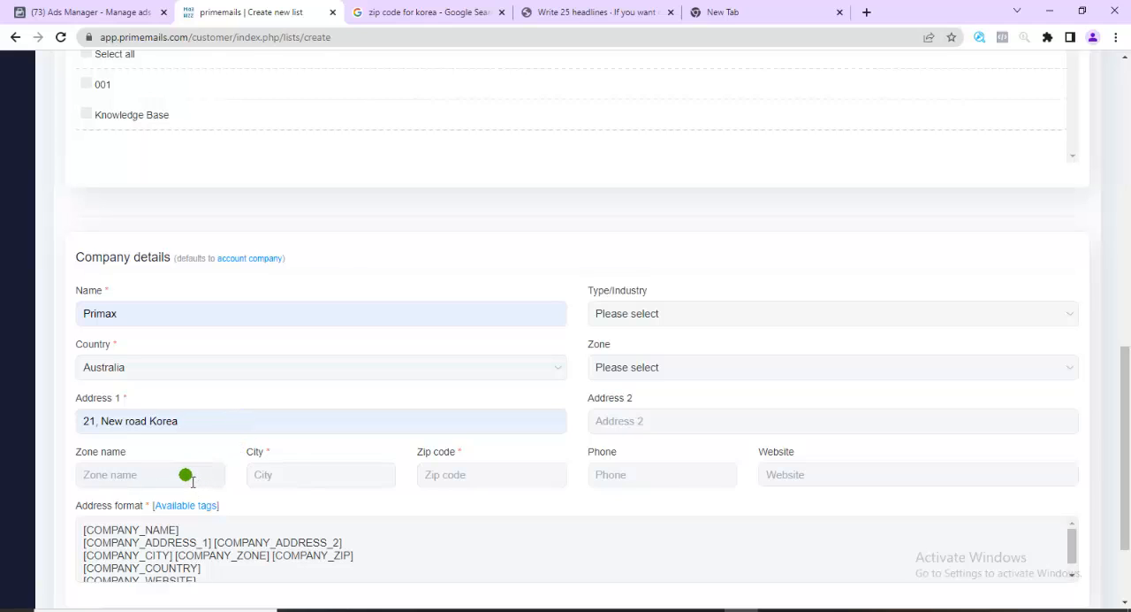
click(303, 477)
click(339, 510)
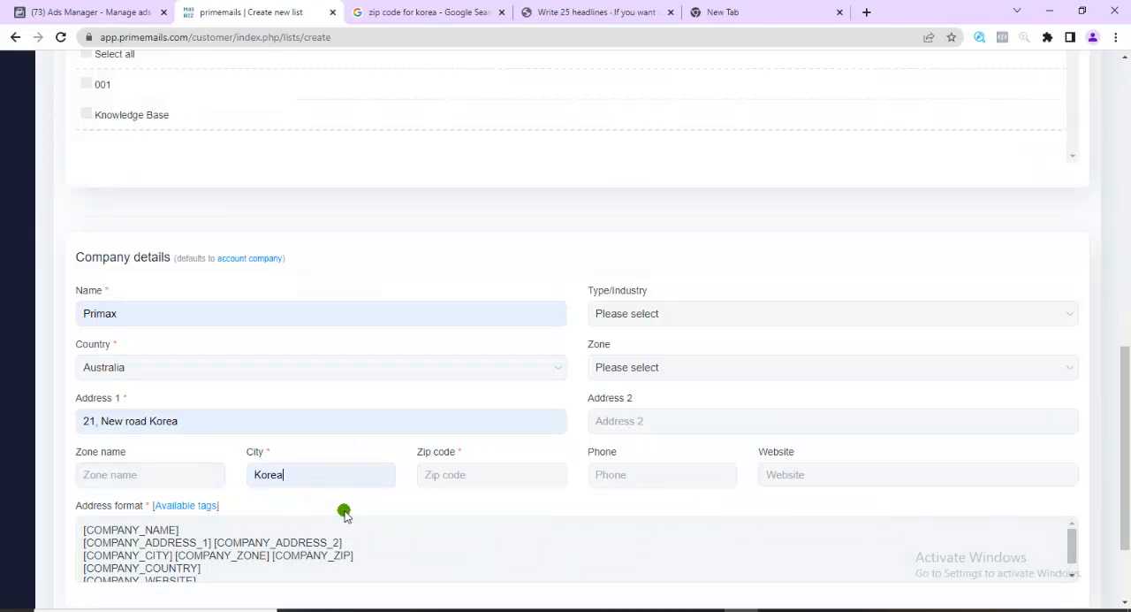
click(466, 477)
click(505, 510)
Set the company's type/industry to Religion
click(663, 314)
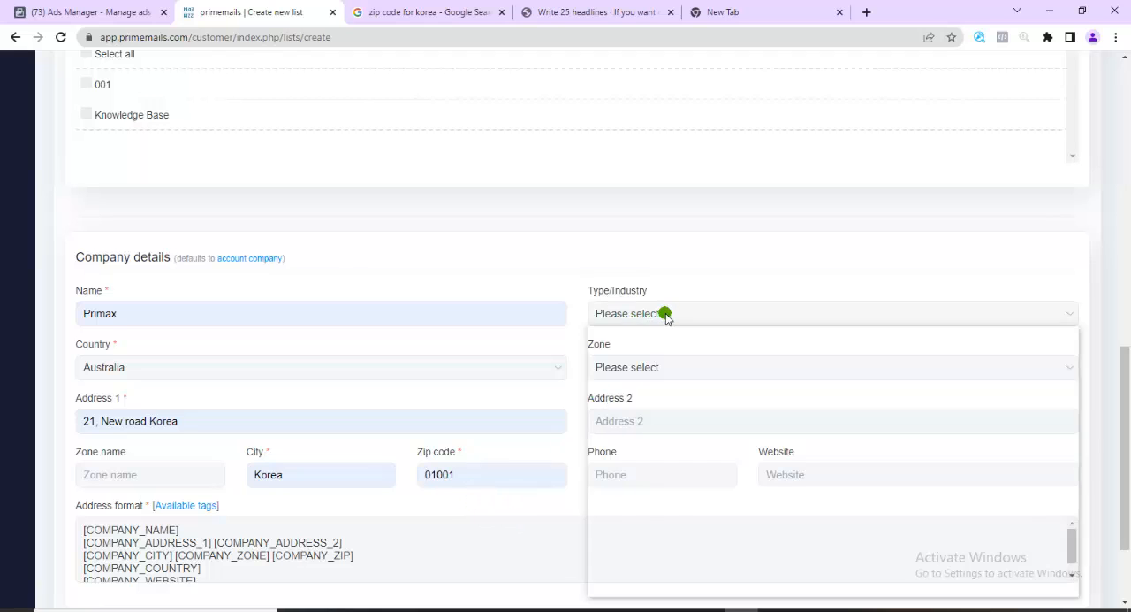
scroll(675, 397, down, 8)
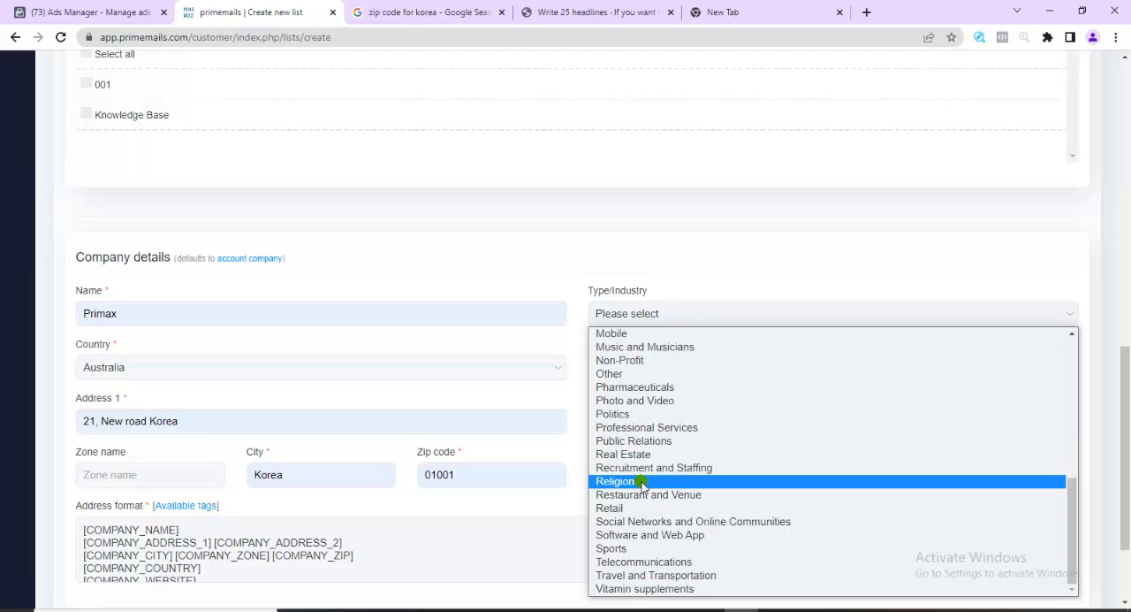
click(641, 482)
scroll(641, 482, up, 8)
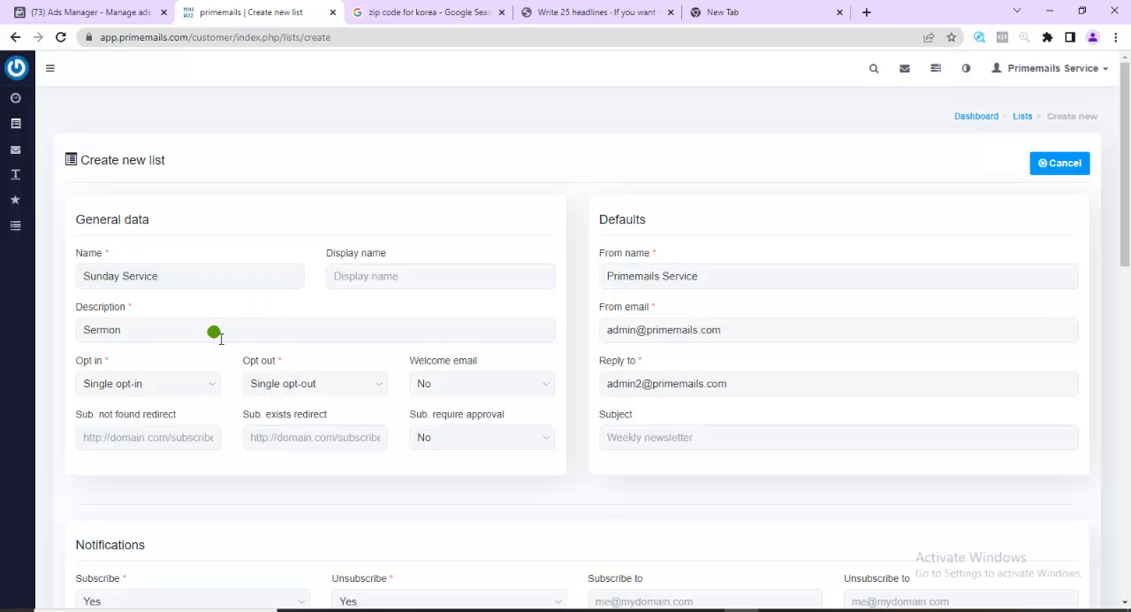
scroll(757, 505, down, 10)
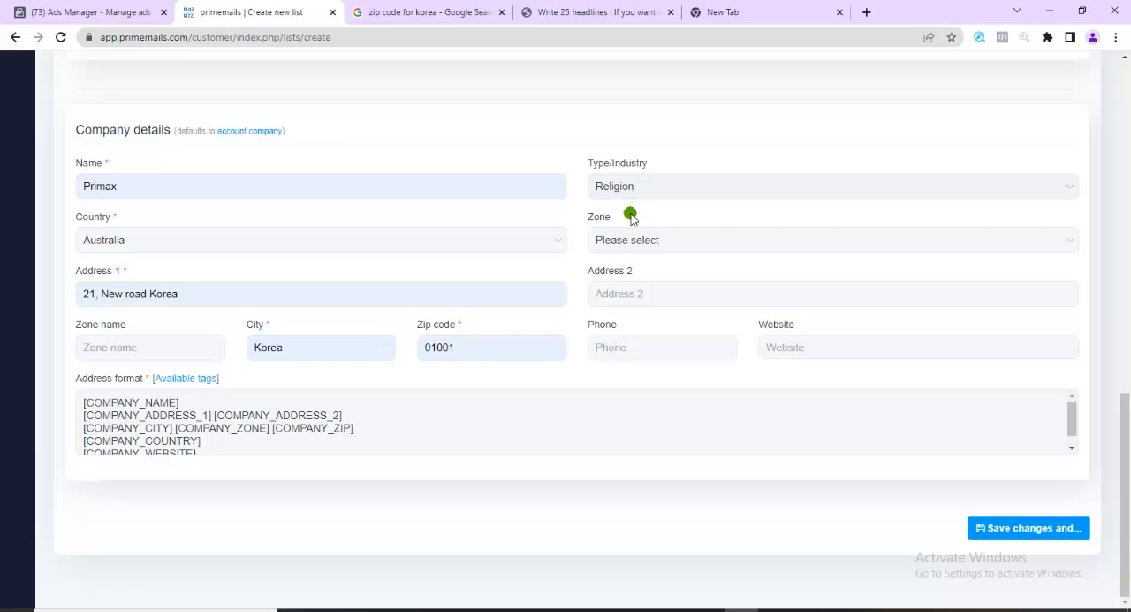
click(664, 239)
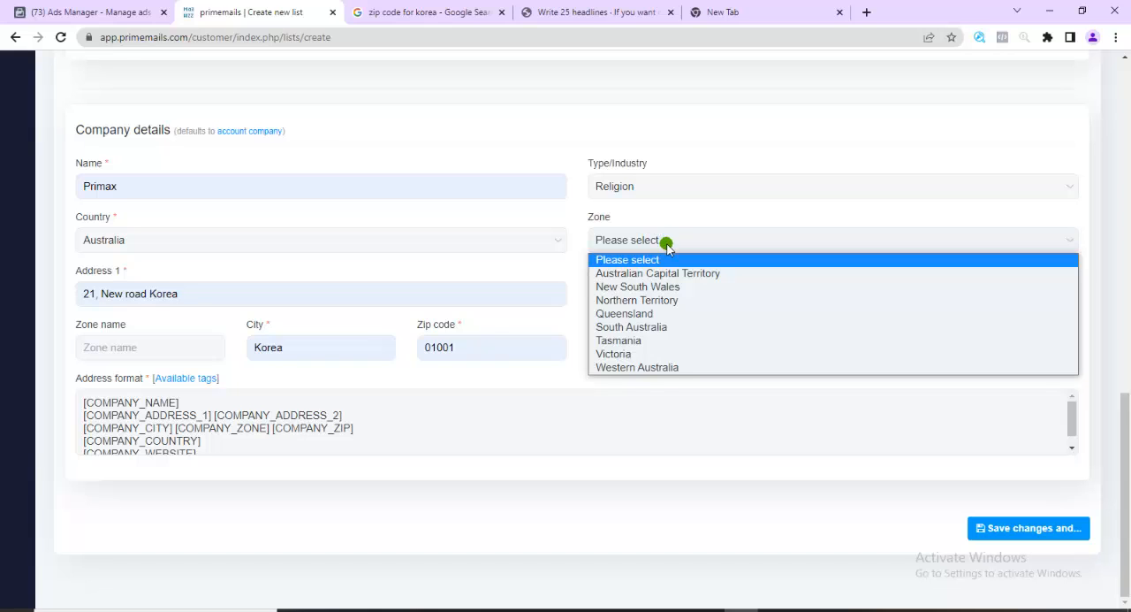
click(698, 427)
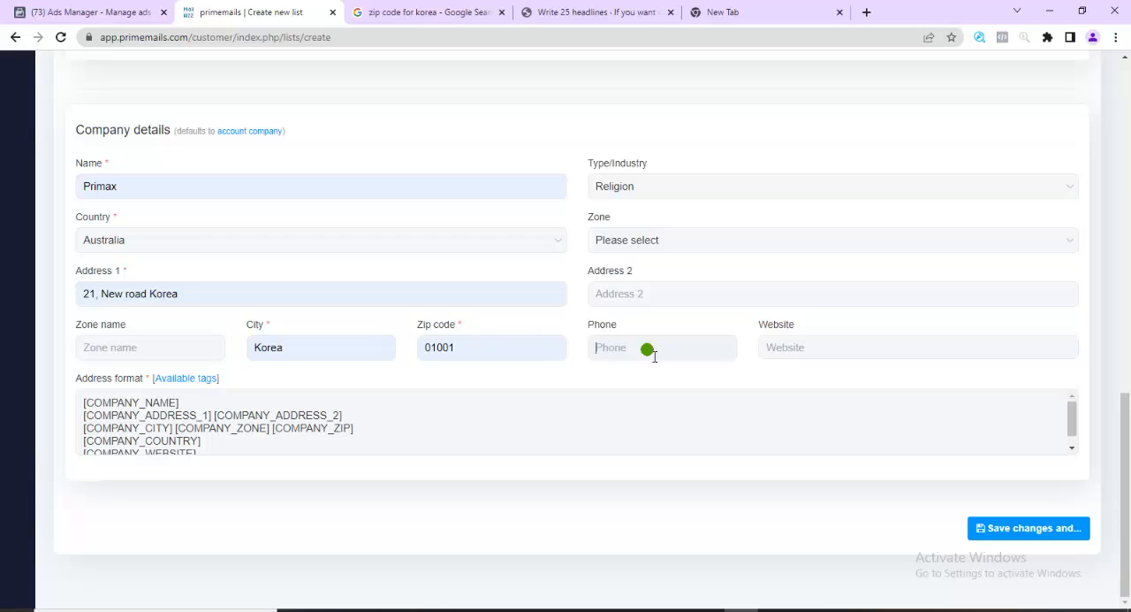
click(815, 354)
scroll(698, 191, up, 5)
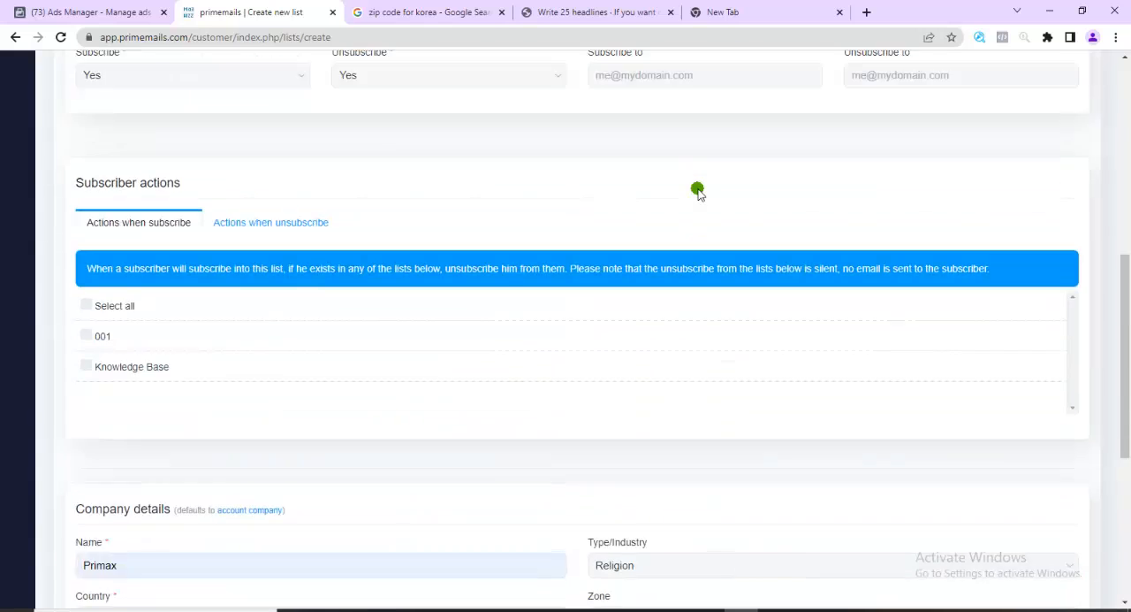
Save the new Sunday Service list with the option to go back to the lists
scroll(699, 191, up, 3)
scroll(714, 247, down, 8)
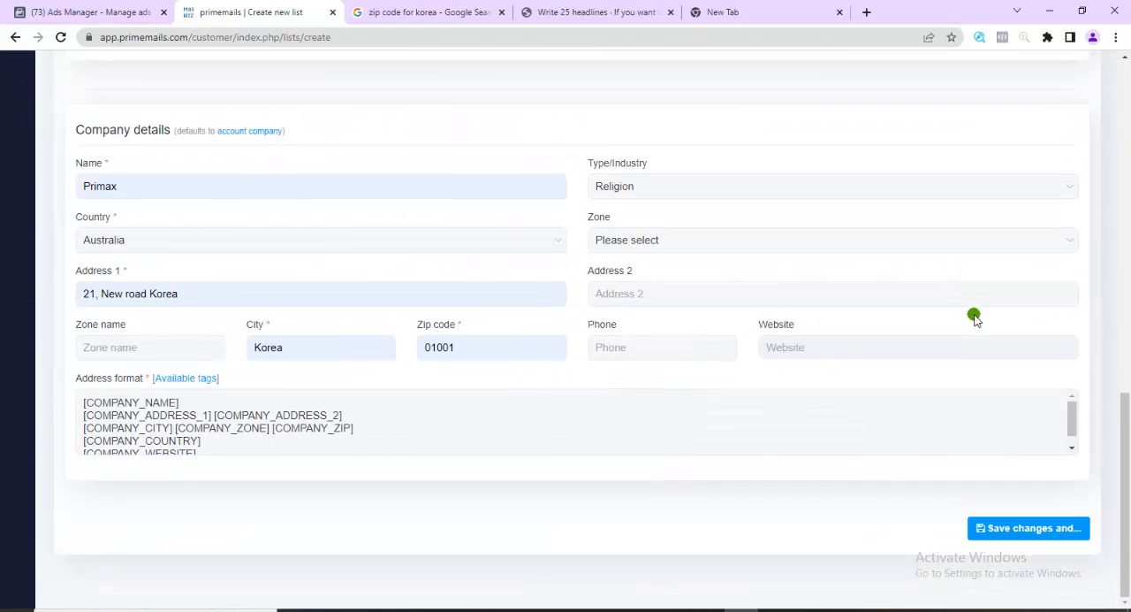
click(1021, 533)
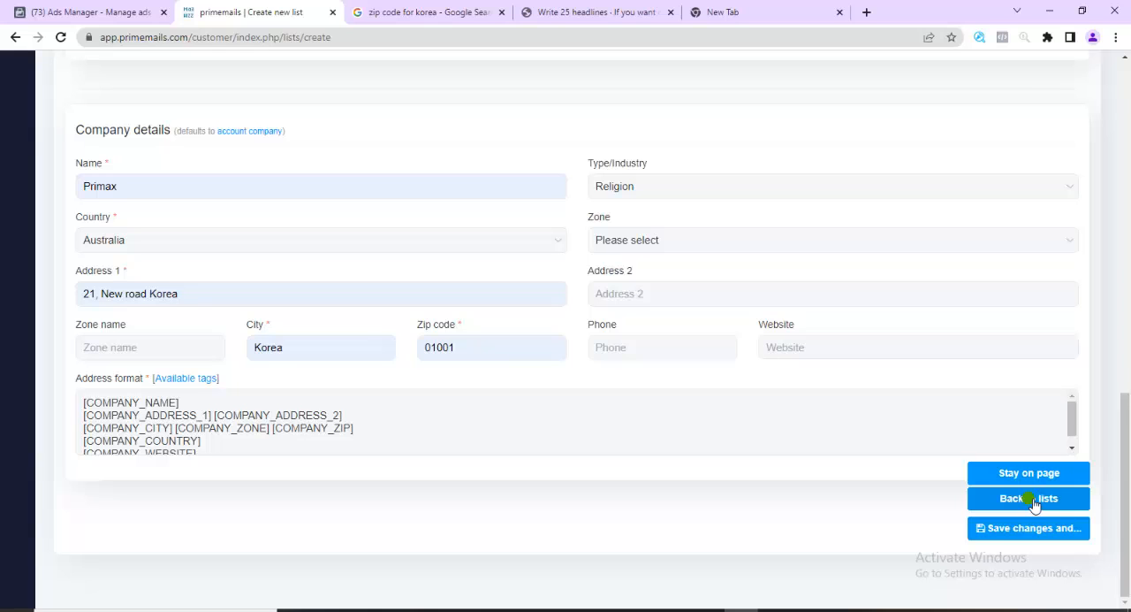
click(1031, 500)
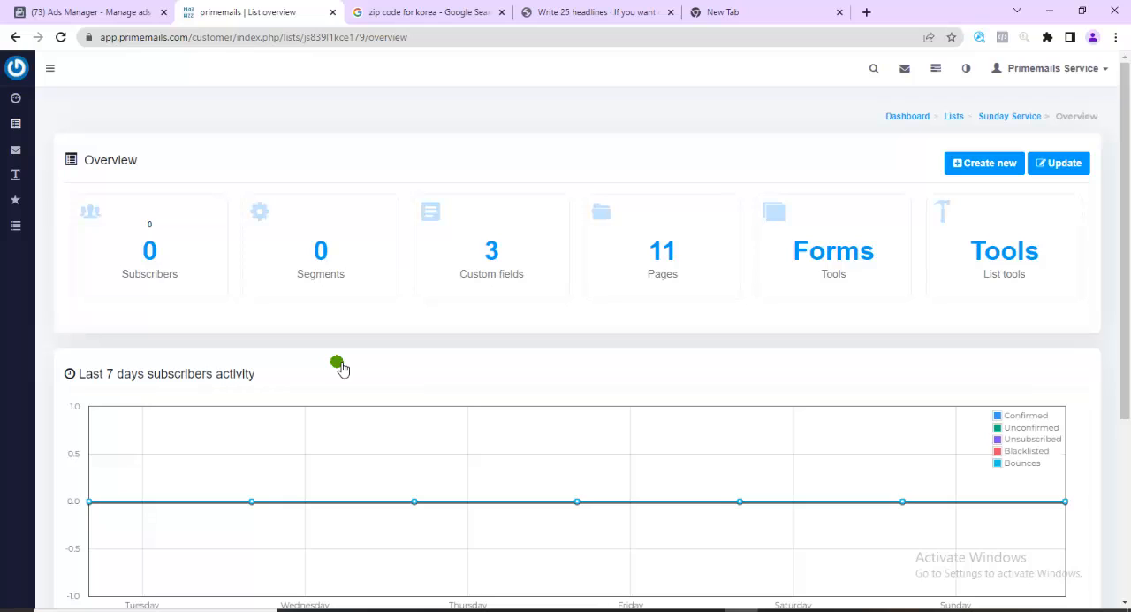
Import subscribers into the Sunday Service list from the CSV file "psts naija.csv" on the Desktop
click(997, 259)
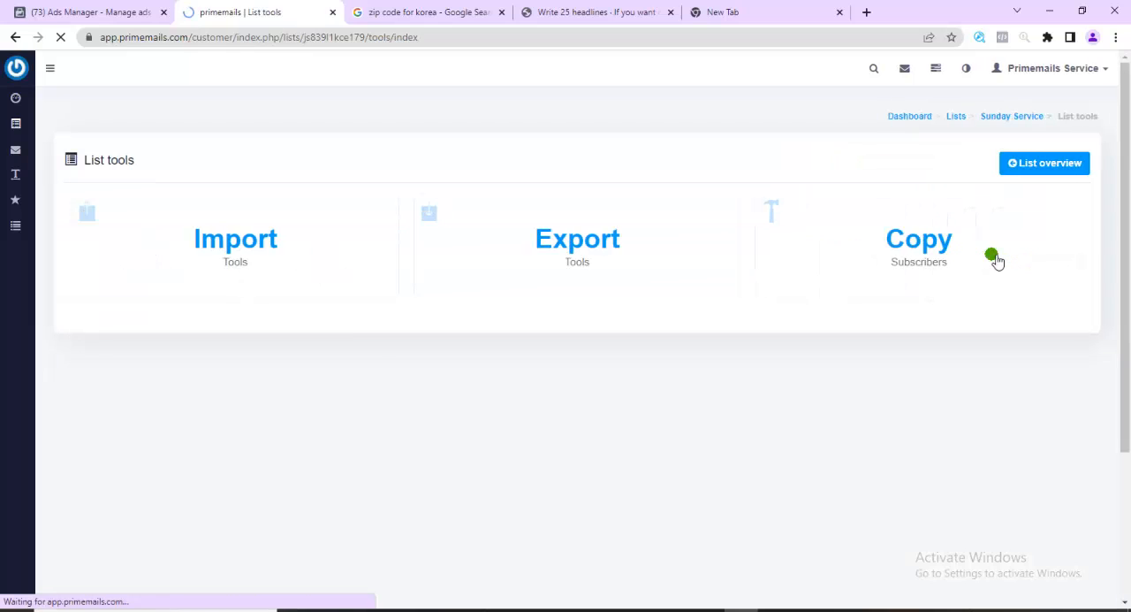
click(254, 245)
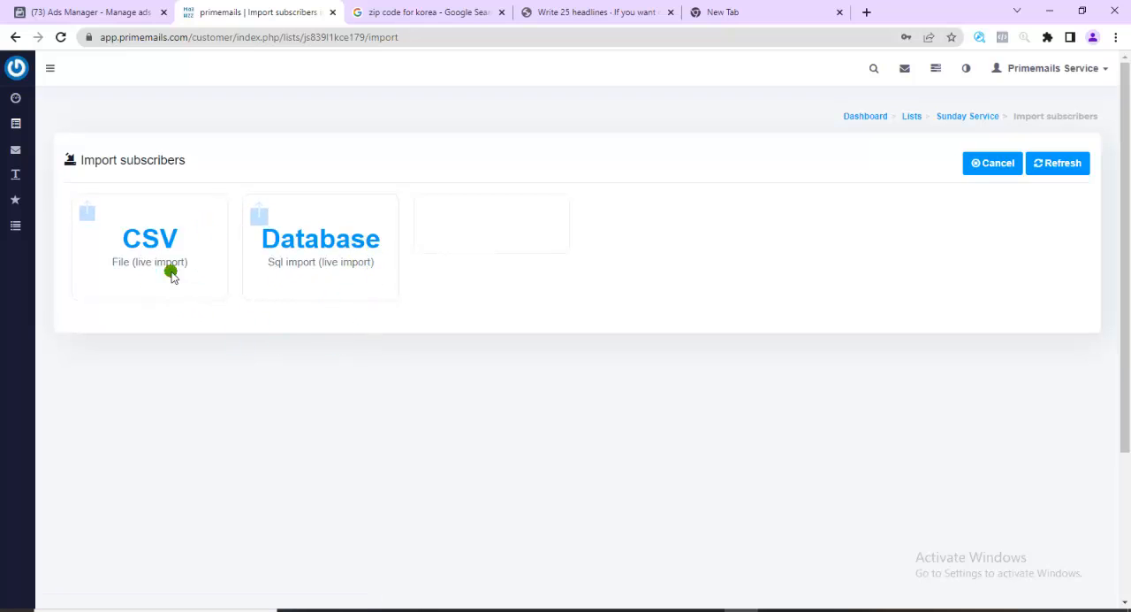
click(151, 246)
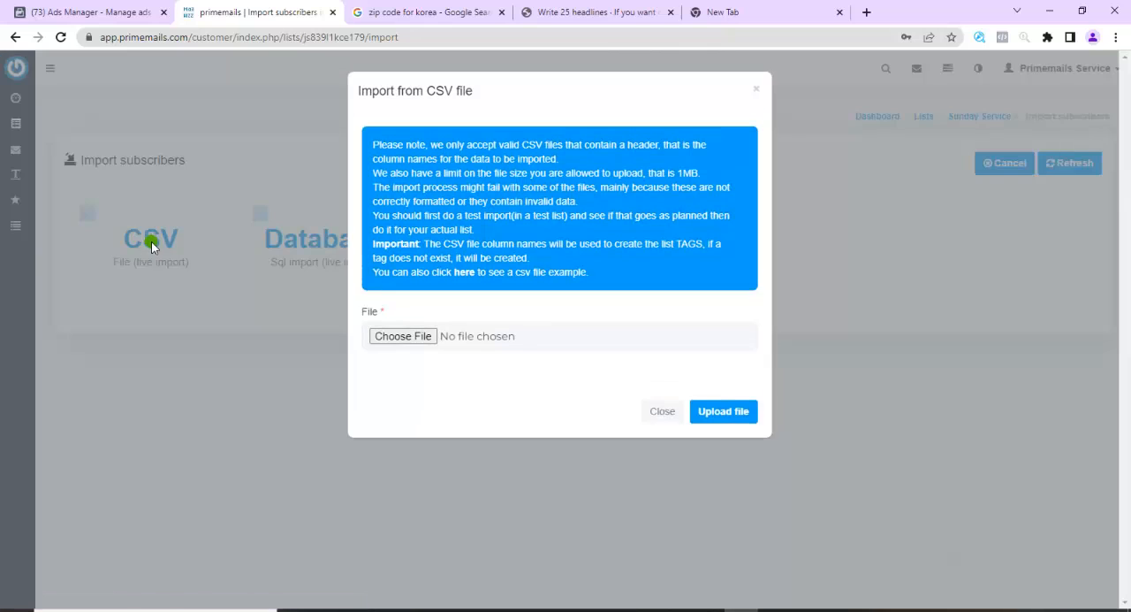
click(409, 339)
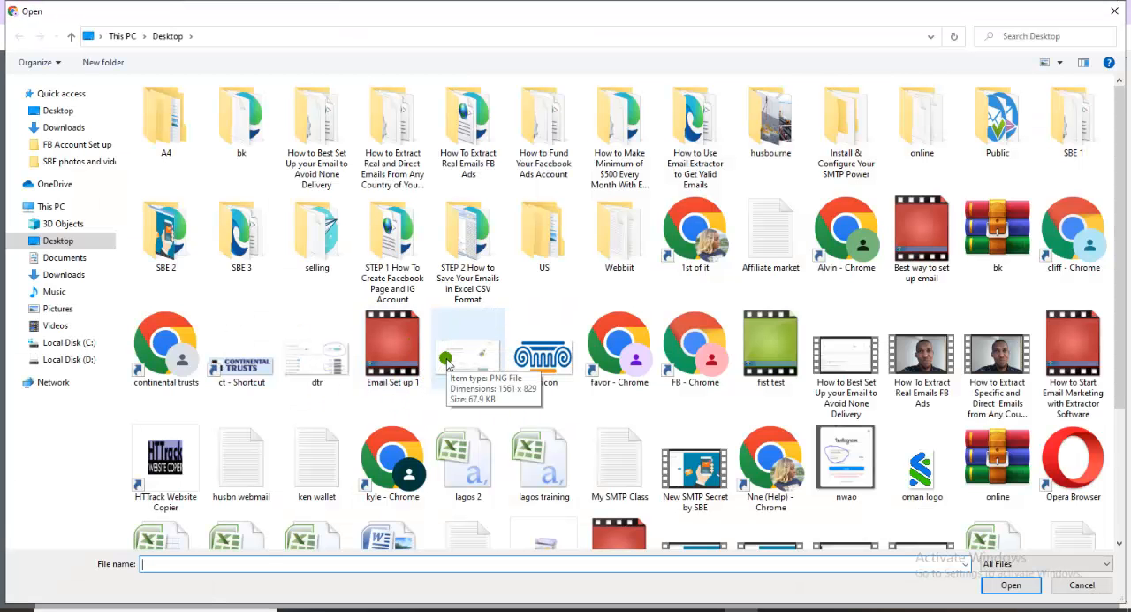
scroll(415, 362, down, 2)
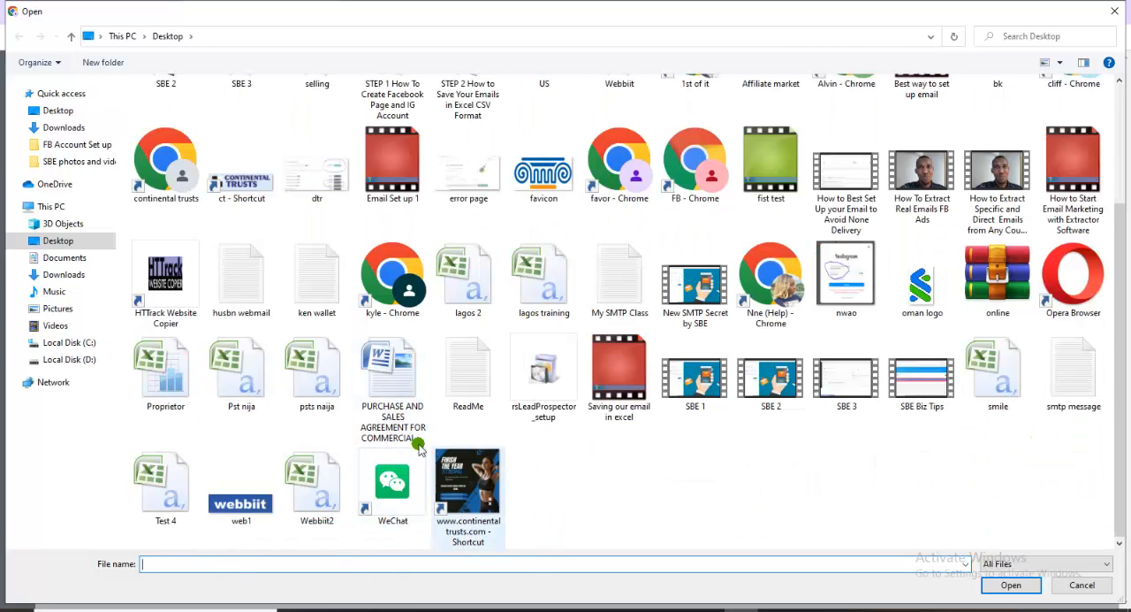
double_click(320, 379)
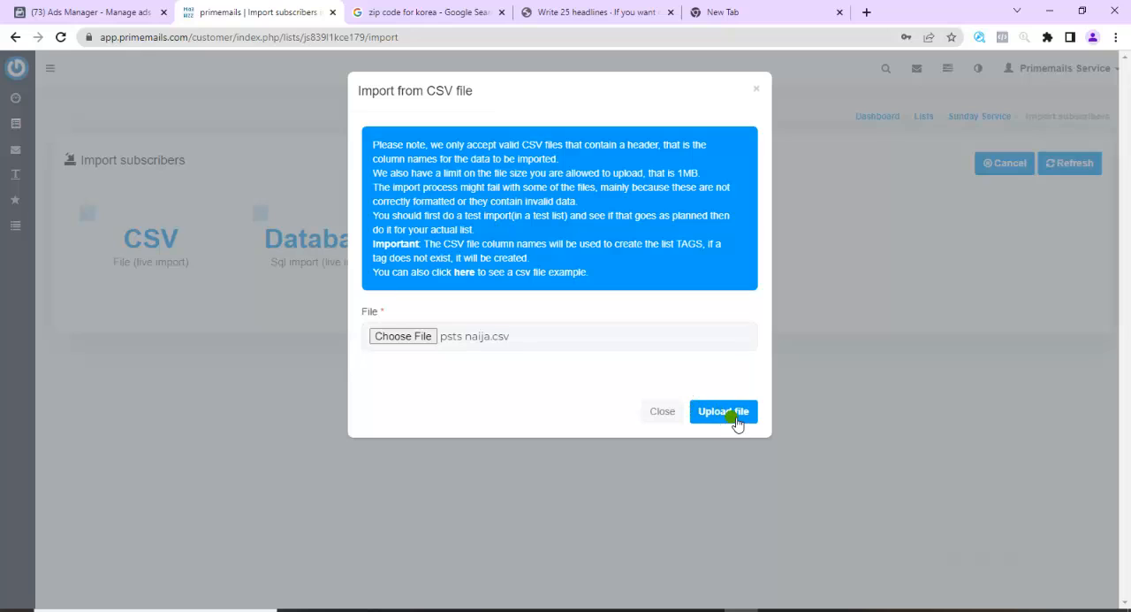
click(733, 412)
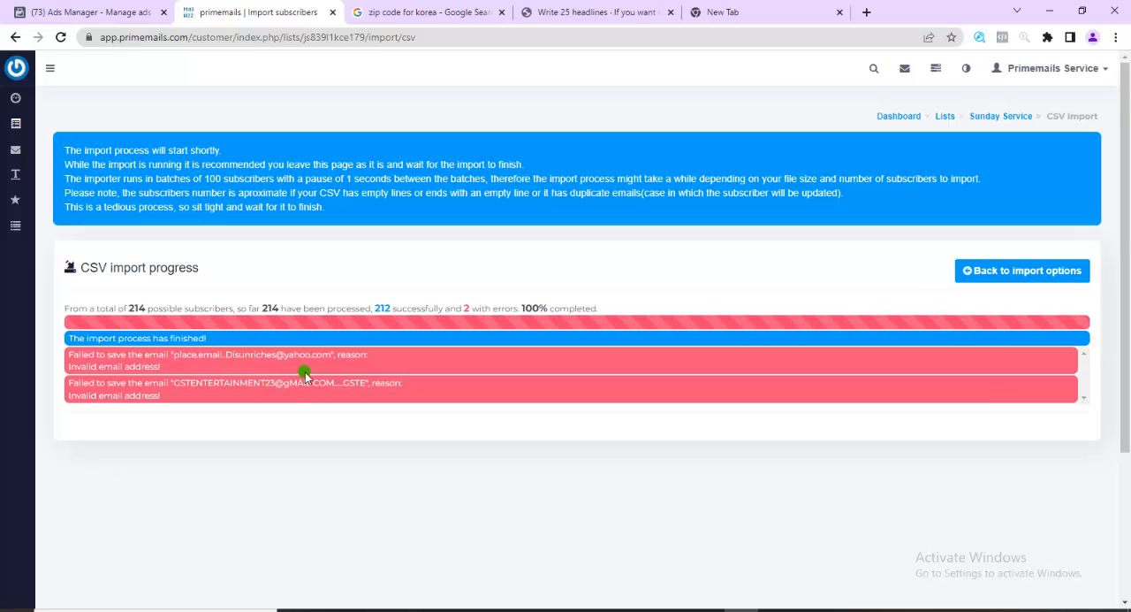
Return to the page showing all subscriber lists
mouse_move(19, 123)
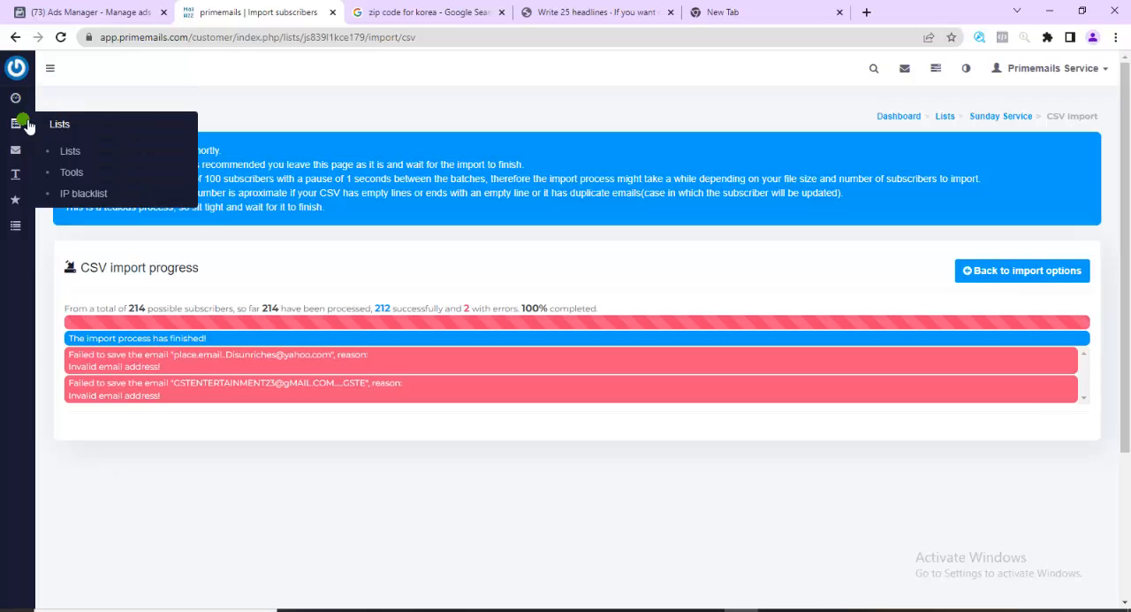
click(75, 152)
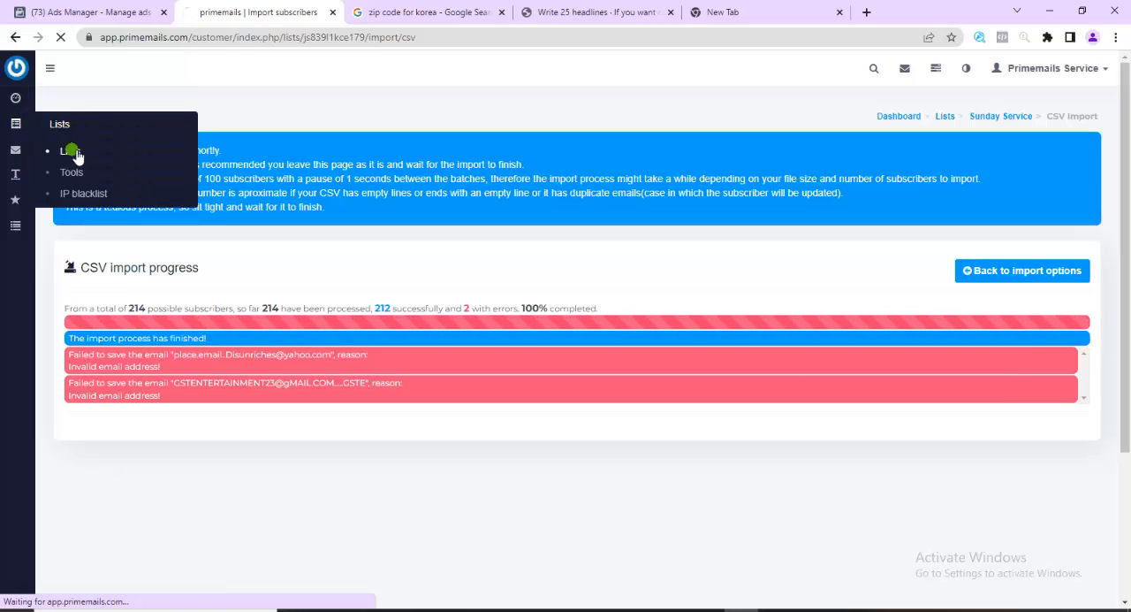